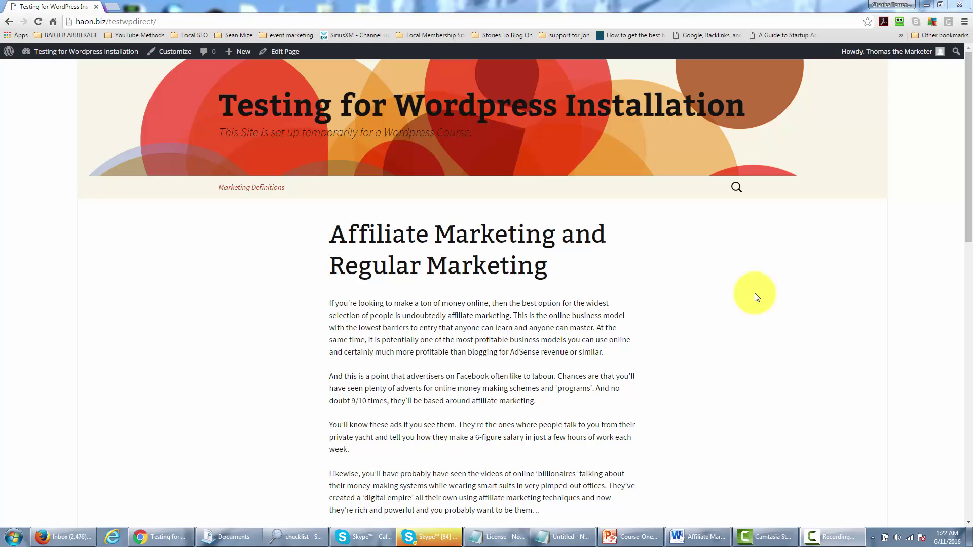
Step: Go through the Dashboard to Appearance > Themes, where Twenty Thirteen is active and Twenty Fourteen available
{"action": "scroll", "coordinate": [712, 302], "scroll_direction": "down", "scroll_amount": 2}
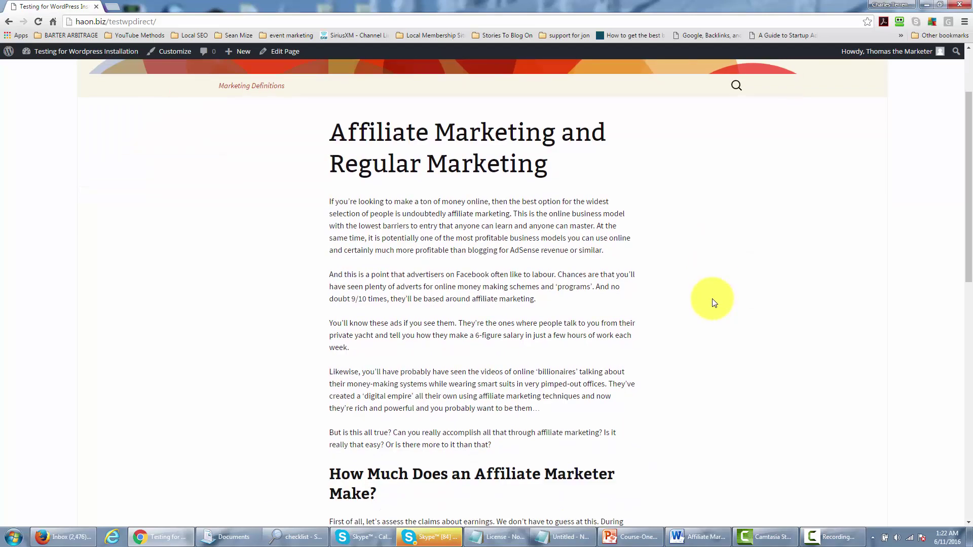
{"action": "scroll", "coordinate": [713, 303], "scroll_direction": "down", "scroll_amount": 12}
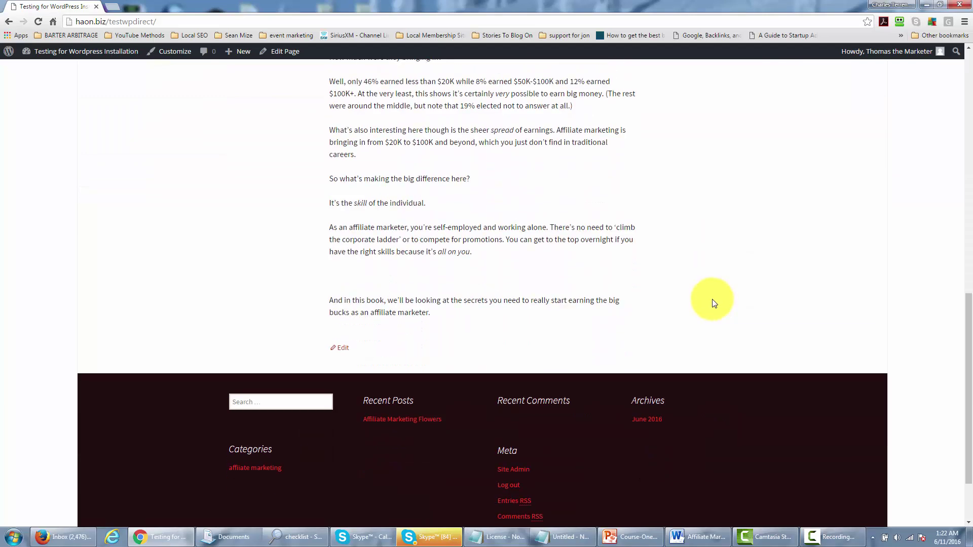
{"action": "scroll", "coordinate": [713, 303], "scroll_direction": "down", "scroll_amount": 2}
{"action": "scroll", "coordinate": [712, 303], "scroll_direction": "up", "scroll_amount": 8}
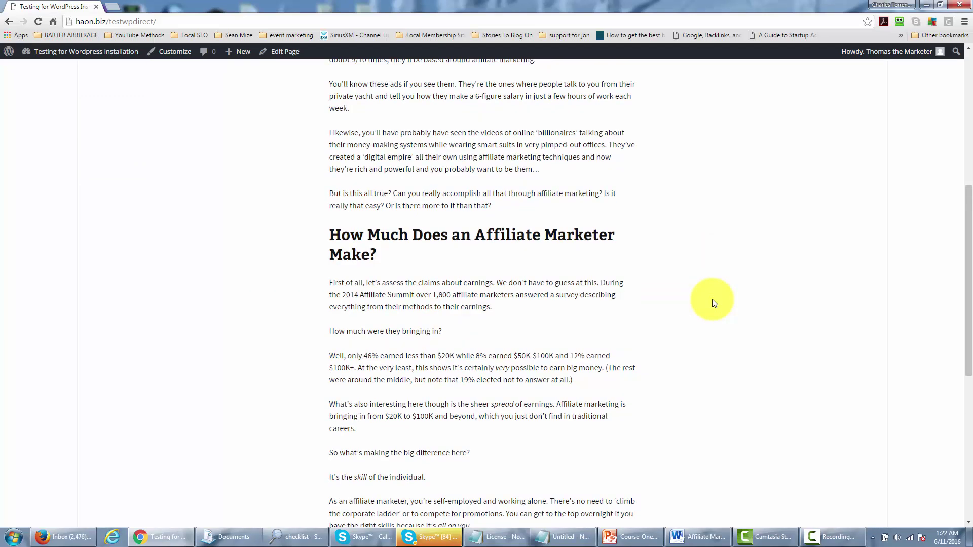
{"action": "scroll", "coordinate": [713, 303], "scroll_direction": "up", "scroll_amount": 7}
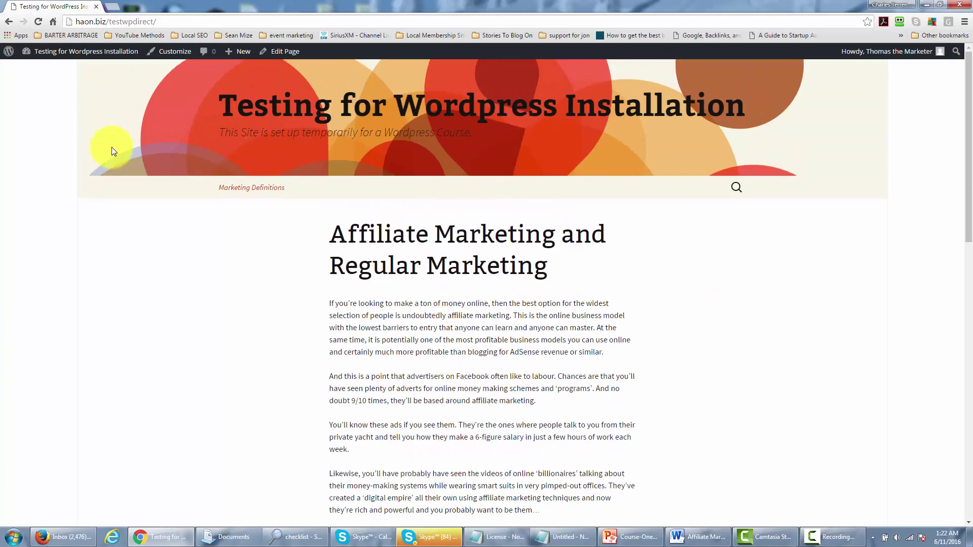
{"action": "scroll", "coordinate": [626, 285], "scroll_direction": "down", "scroll_amount": 3}
{"action": "scroll", "coordinate": [626, 285], "scroll_direction": "down", "scroll_amount": 12}
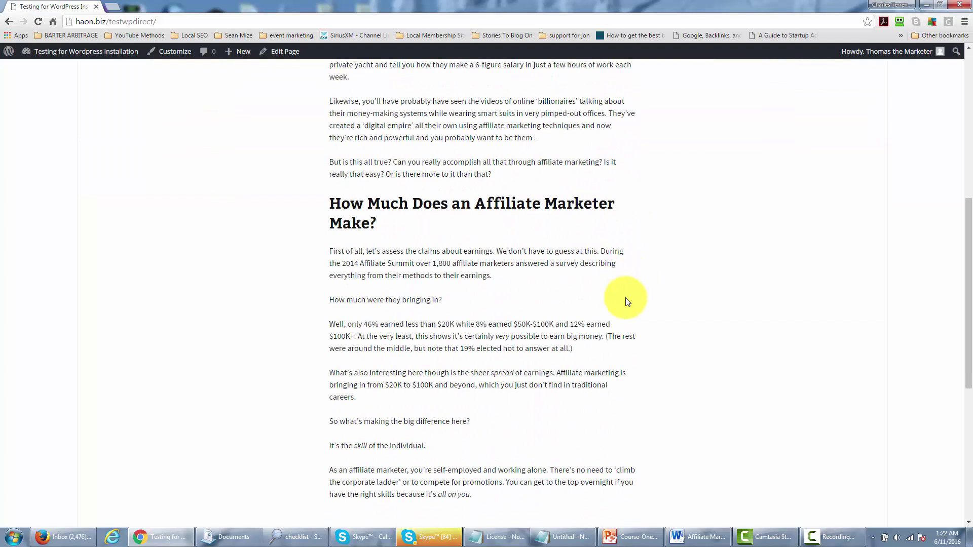
{"action": "scroll", "coordinate": [626, 305], "scroll_direction": "up", "scroll_amount": 3}
{"action": "scroll", "coordinate": [626, 305], "scroll_direction": "up", "scroll_amount": 10}
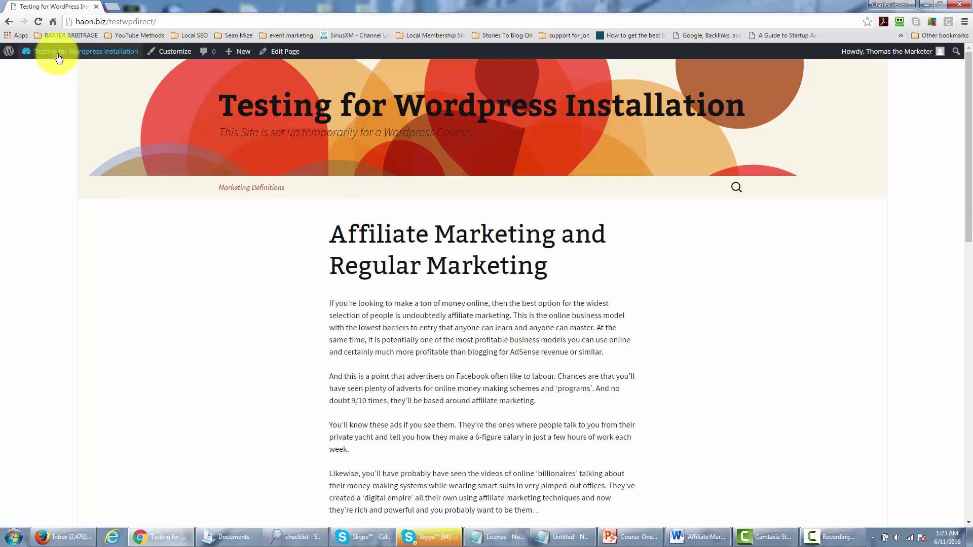
{"action": "mouse_move", "coordinate": [48, 52]}
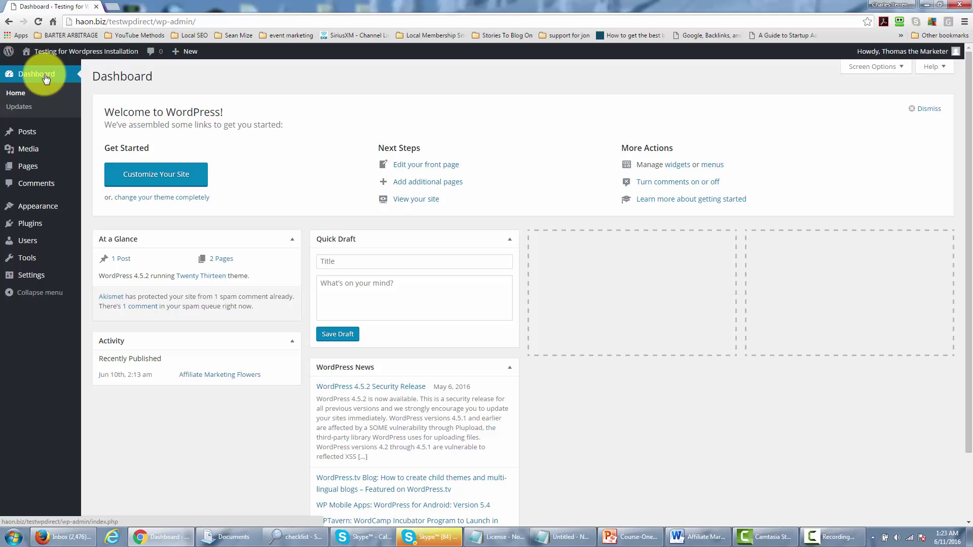
{"action": "mouse_move", "coordinate": [36, 217]}
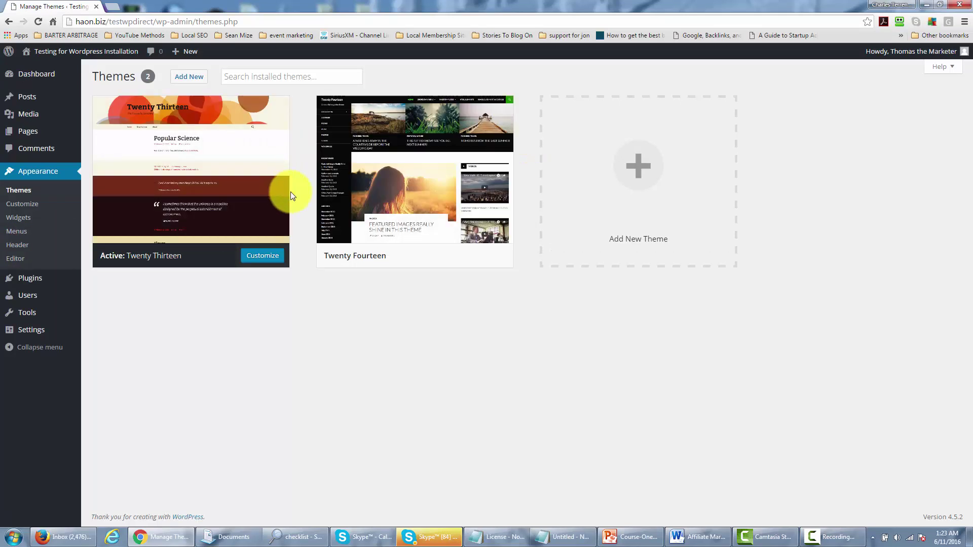
{"action": "mouse_move", "coordinate": [444, 234]}
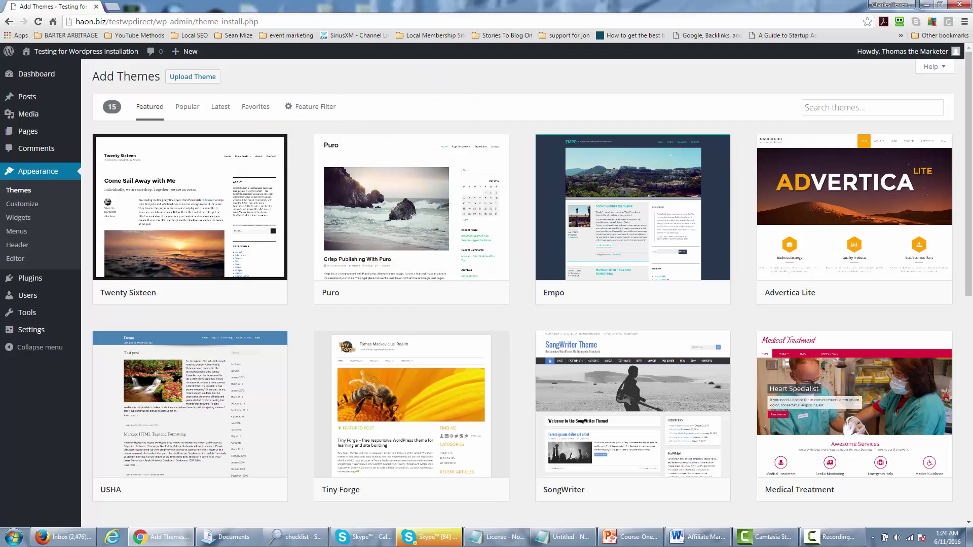
Step: Scroll through the Featured themes grid, past USHA, Tiny Forge and SongWriter, and back up
{"action": "left_click_drag", "start_coordinate": [968, 285], "coordinate": [966, 333]}
{"action": "scroll", "coordinate": [960, 355], "scroll_direction": "down", "scroll_amount": 7}
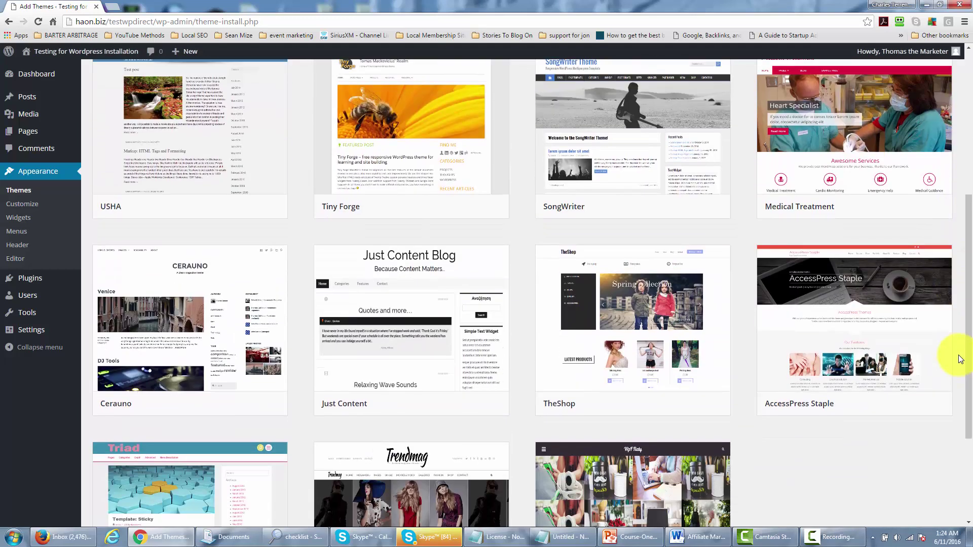
{"action": "scroll", "coordinate": [960, 357], "scroll_direction": "up", "scroll_amount": 9}
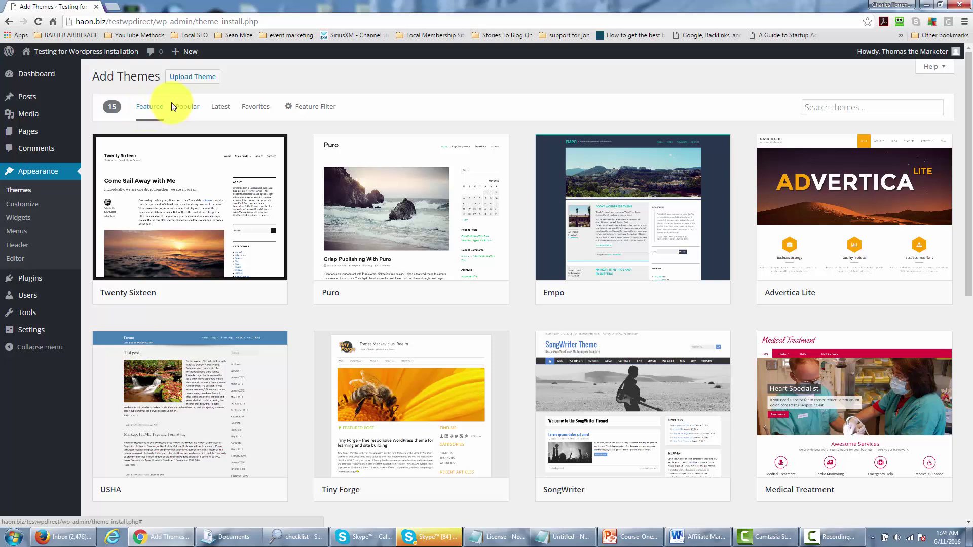
Step: Browse the Popular, Latest and Favorites theme lists, then bring up the Feature Filter panel
{"action": "left_click", "coordinate": [185, 112]}
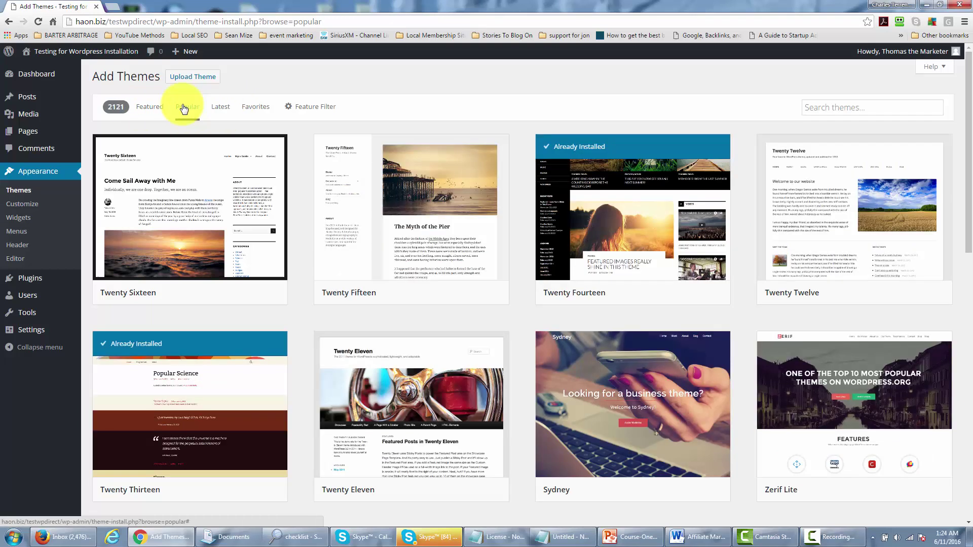
{"action": "left_click", "coordinate": [220, 111]}
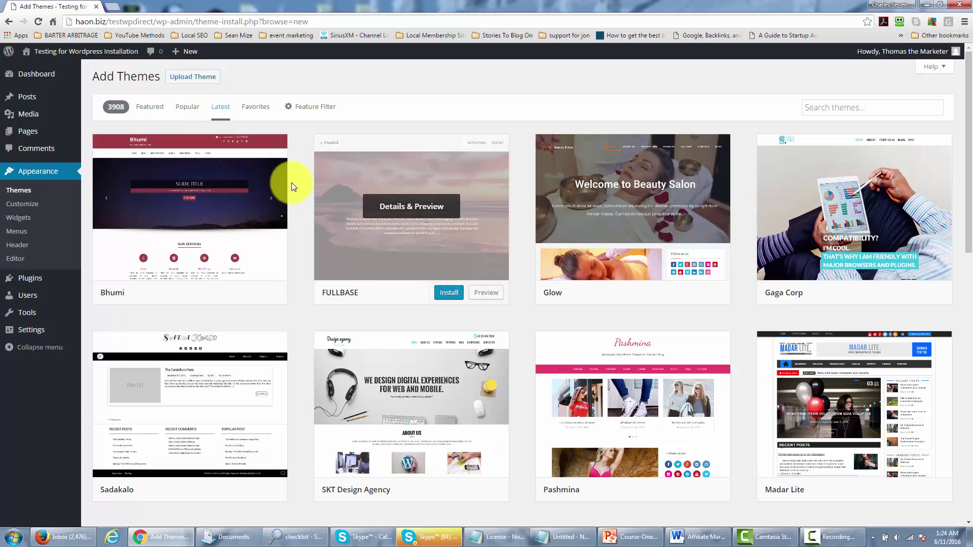
{"action": "left_click", "coordinate": [256, 107]}
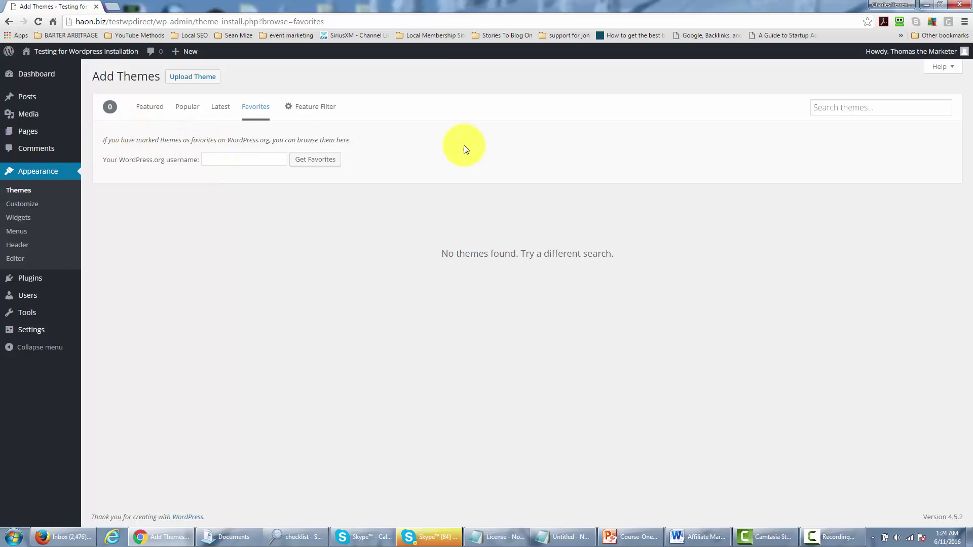
{"action": "left_click", "coordinate": [311, 108]}
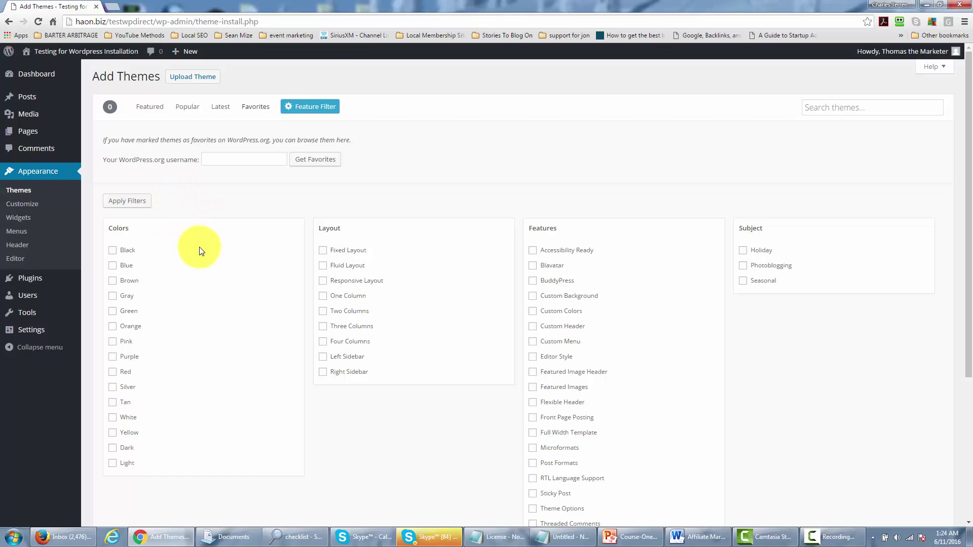
Step: Filter the theme directory to Blue color schemes and apply the filter
{"action": "left_click", "coordinate": [113, 267]}
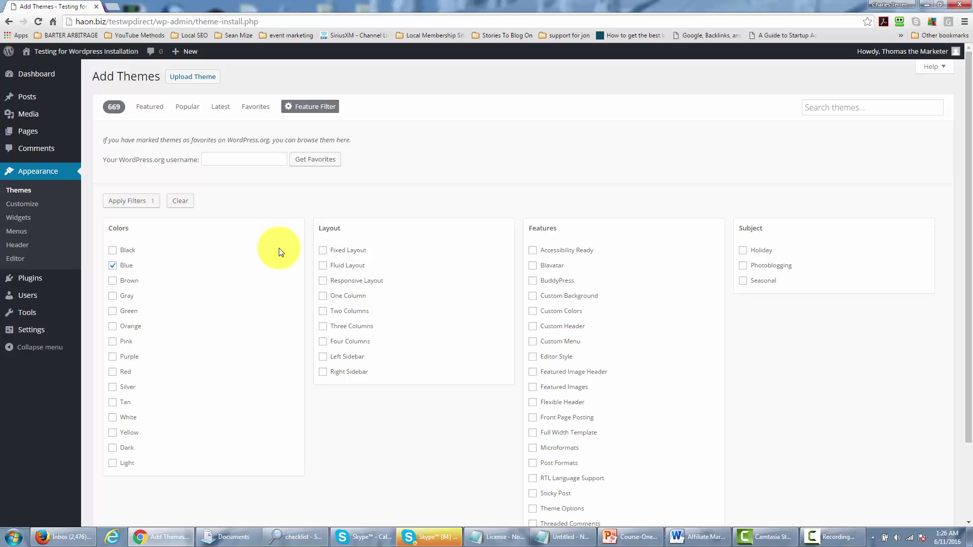
{"action": "left_click", "coordinate": [142, 204]}
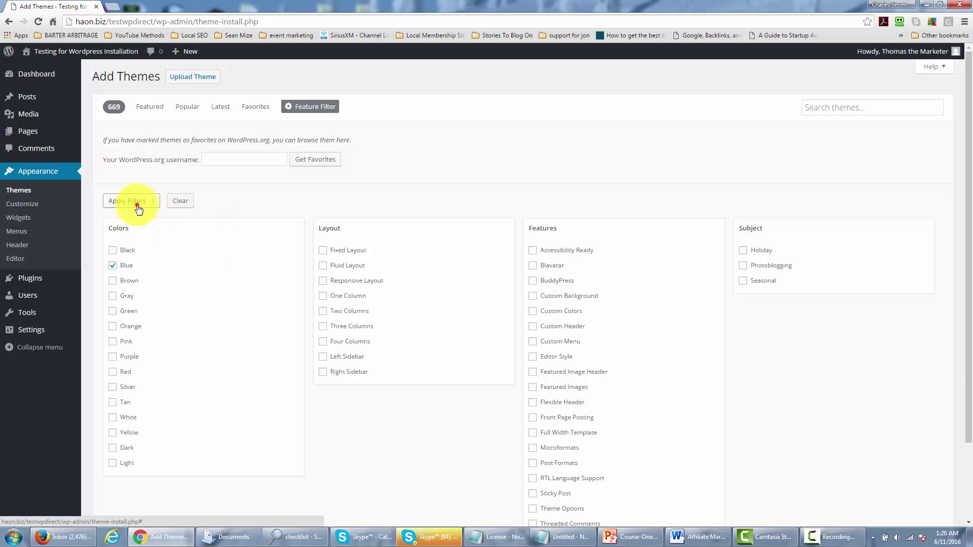
{"action": "left_click", "coordinate": [135, 205]}
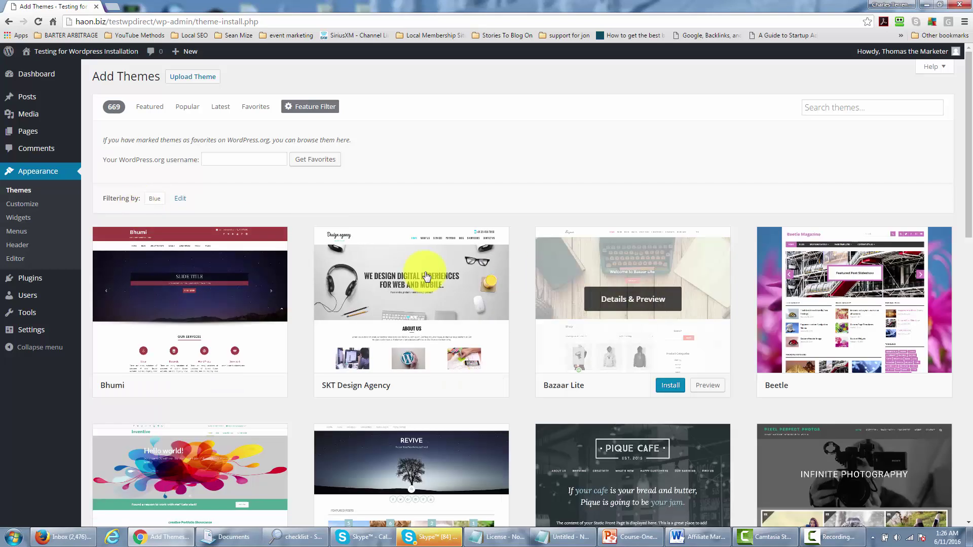
Step: Scroll down the Blue results until BizGrowth and Tortuga are in view
{"action": "mouse_move", "coordinate": [431, 271]}
{"action": "scroll", "coordinate": [485, 308], "scroll_direction": "down", "scroll_amount": 3}
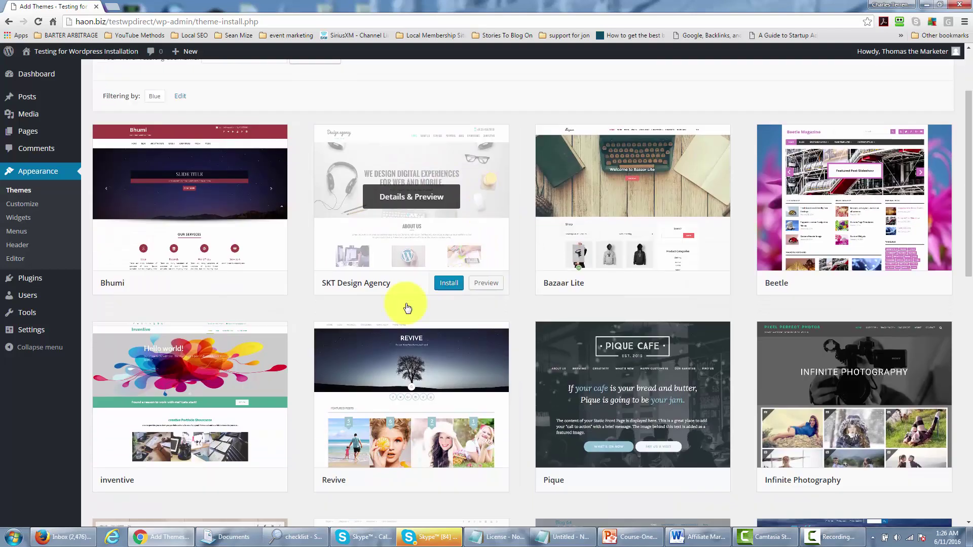
{"action": "scroll", "coordinate": [445, 380], "scroll_direction": "down", "scroll_amount": 3}
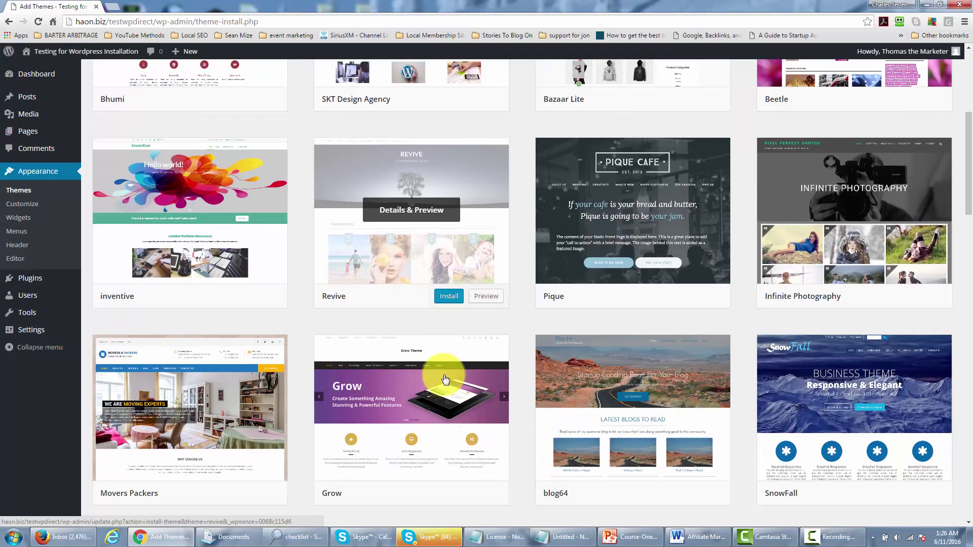
{"action": "scroll", "coordinate": [413, 335], "scroll_direction": "down", "scroll_amount": 3}
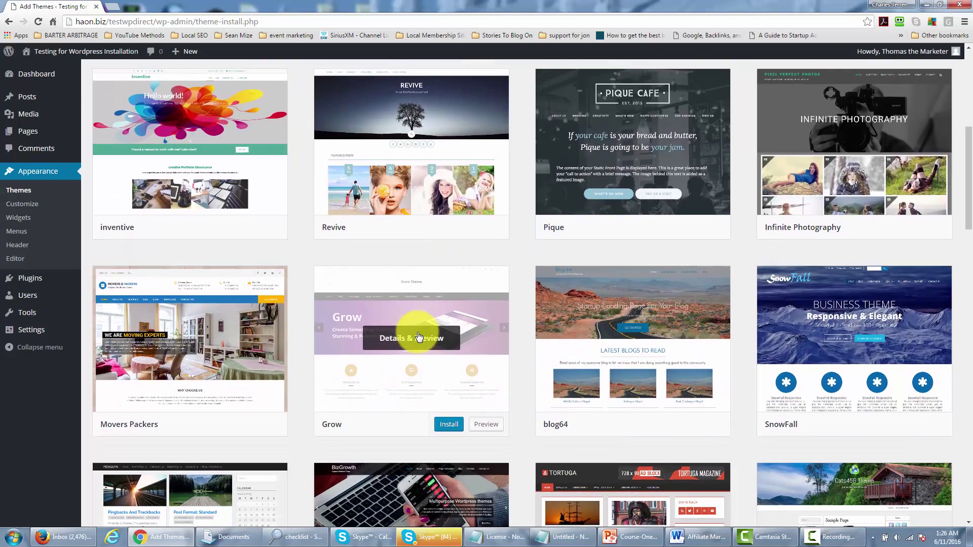
{"action": "scroll", "coordinate": [393, 338], "scroll_direction": "down", "scroll_amount": 3}
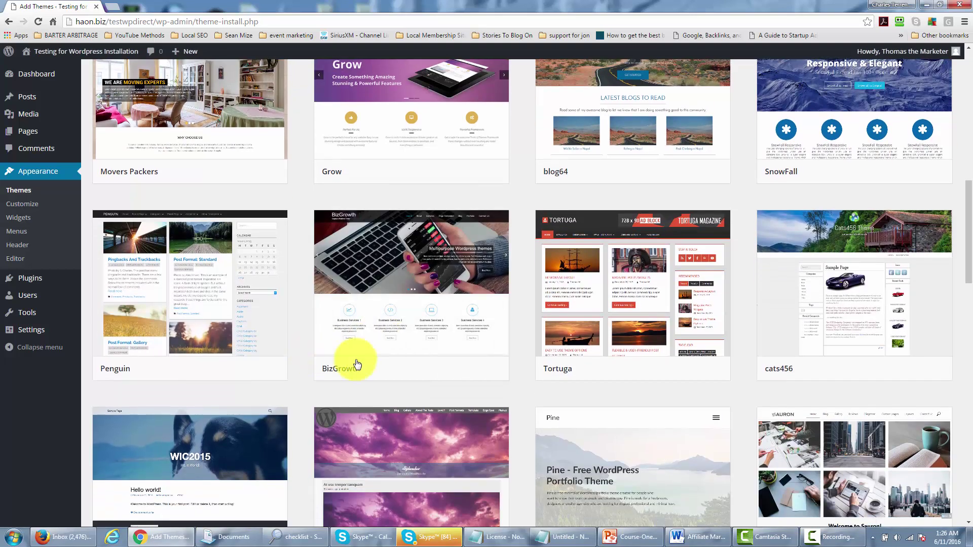
{"action": "left_click", "coordinate": [481, 370]}
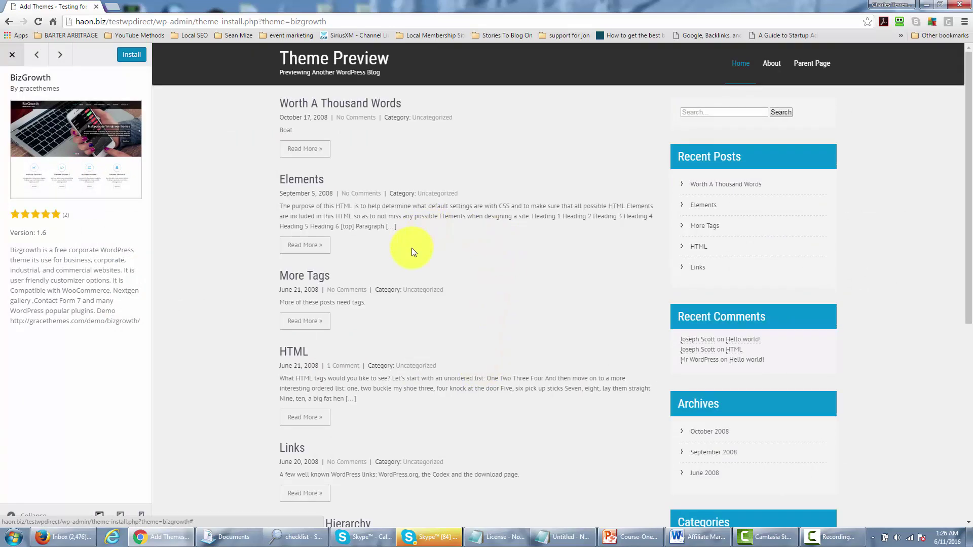
{"action": "scroll", "coordinate": [415, 258], "scroll_direction": "down", "scroll_amount": 3}
{"action": "scroll", "coordinate": [415, 258], "scroll_direction": "up", "scroll_amount": 2}
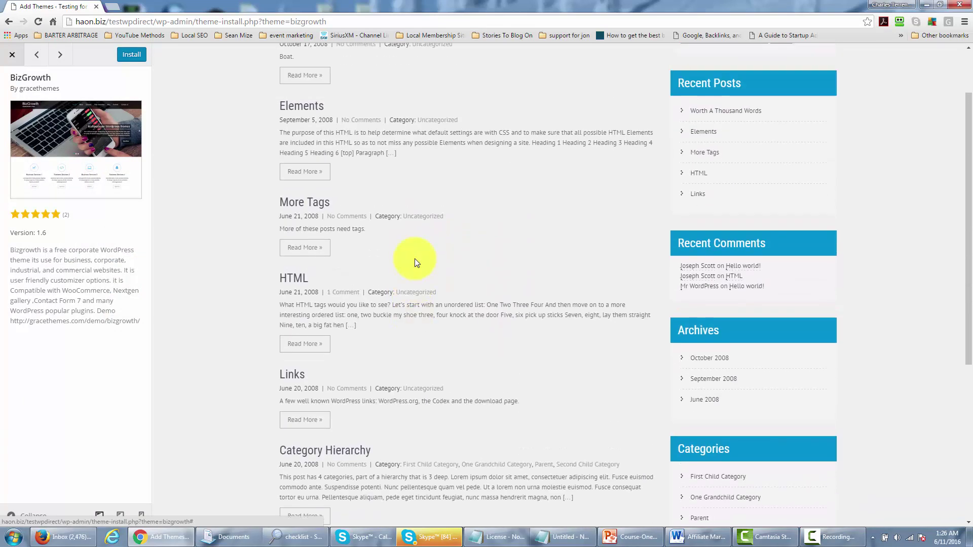
{"action": "scroll", "coordinate": [415, 263], "scroll_direction": "up", "scroll_amount": 2}
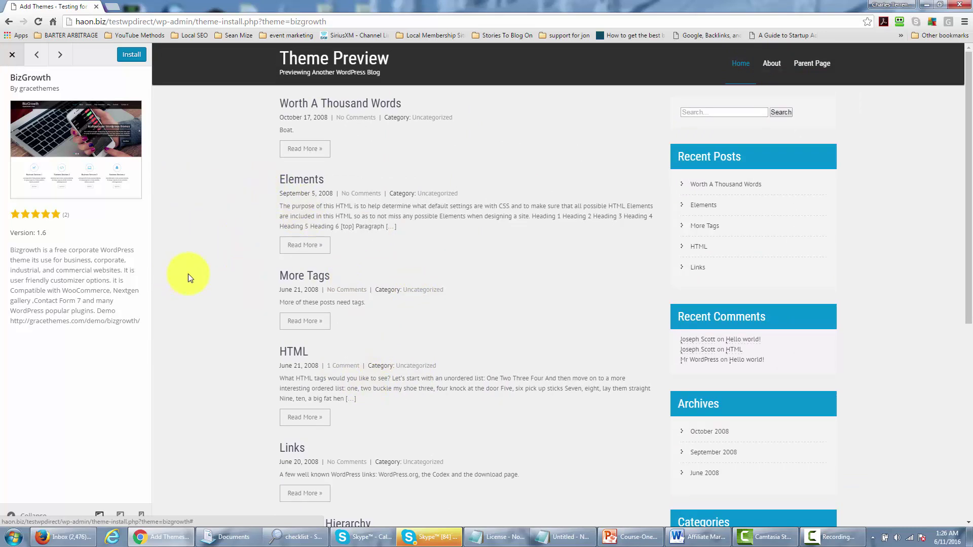
Step: Leave the BizGrowth preview, find Movers Packers in the grid and install version 1.9
{"action": "left_click", "coordinate": [12, 57]}
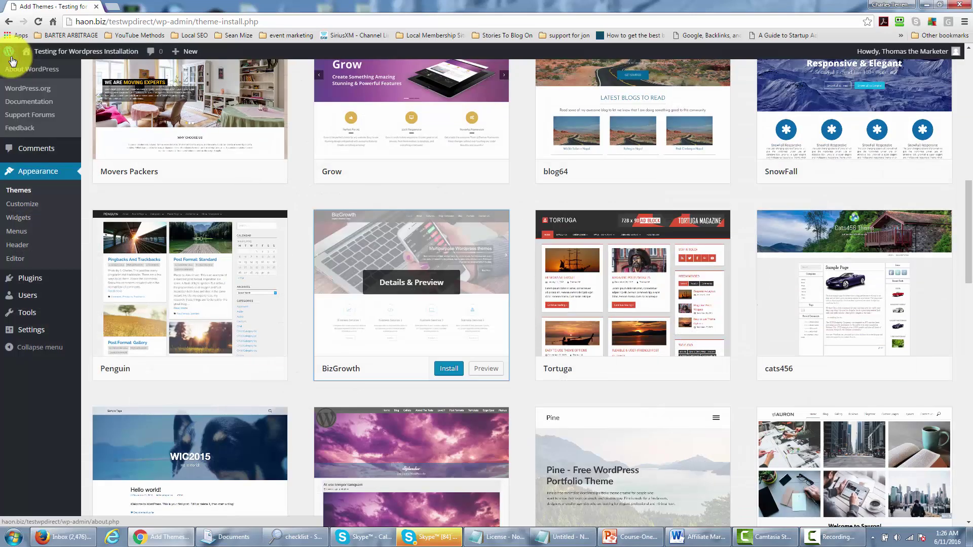
{"action": "scroll", "coordinate": [268, 238], "scroll_direction": "up", "scroll_amount": 5}
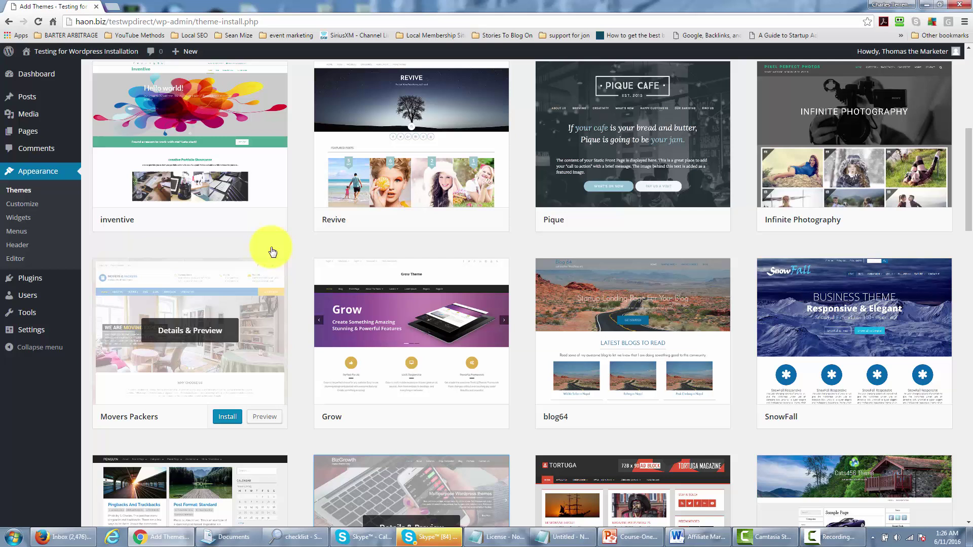
{"action": "scroll", "coordinate": [271, 249], "scroll_direction": "up", "scroll_amount": 6}
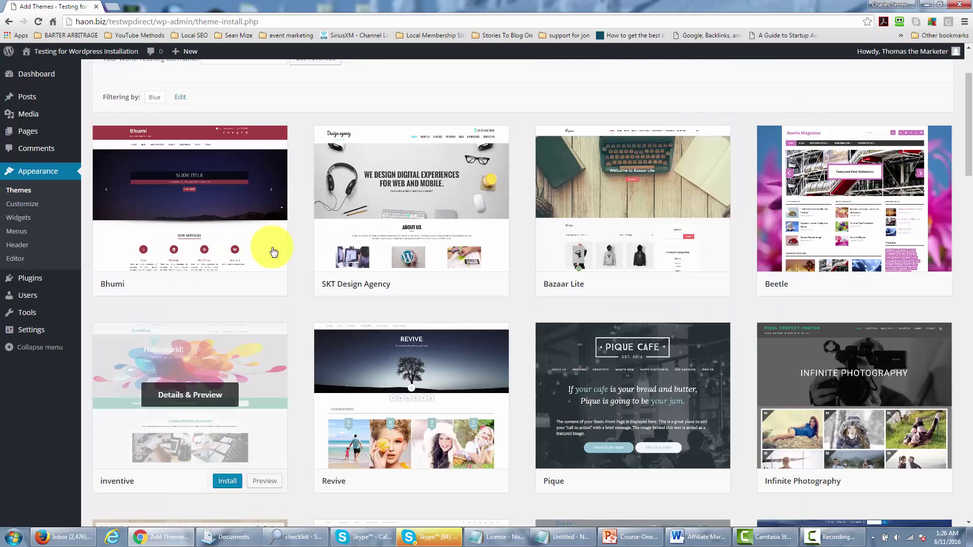
{"action": "scroll", "coordinate": [273, 252], "scroll_direction": "up", "scroll_amount": 1}
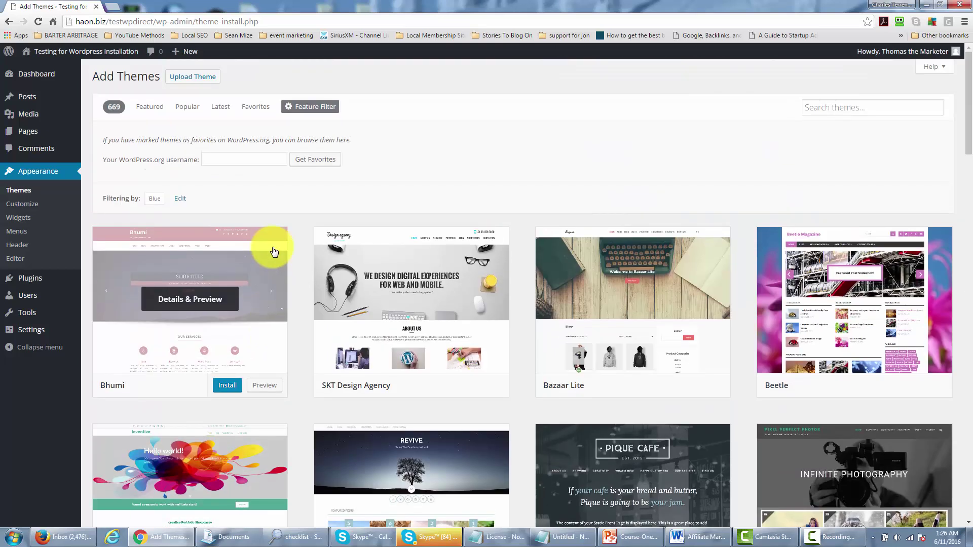
{"action": "scroll", "coordinate": [274, 252], "scroll_direction": "down", "scroll_amount": 2}
{"action": "scroll", "coordinate": [274, 252], "scroll_direction": "down", "scroll_amount": 2}
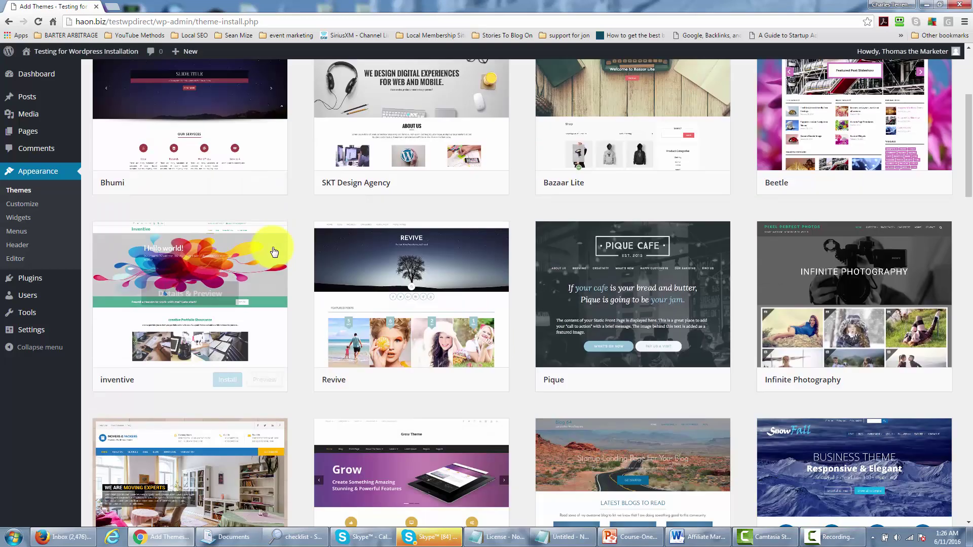
{"action": "scroll", "coordinate": [273, 252], "scroll_direction": "down", "scroll_amount": 3}
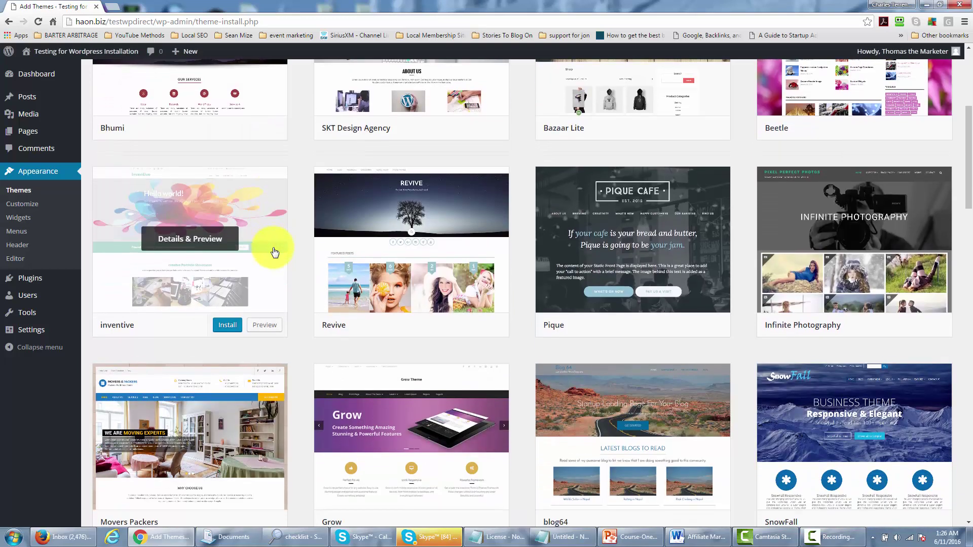
{"action": "scroll", "coordinate": [274, 252], "scroll_direction": "down", "scroll_amount": 1}
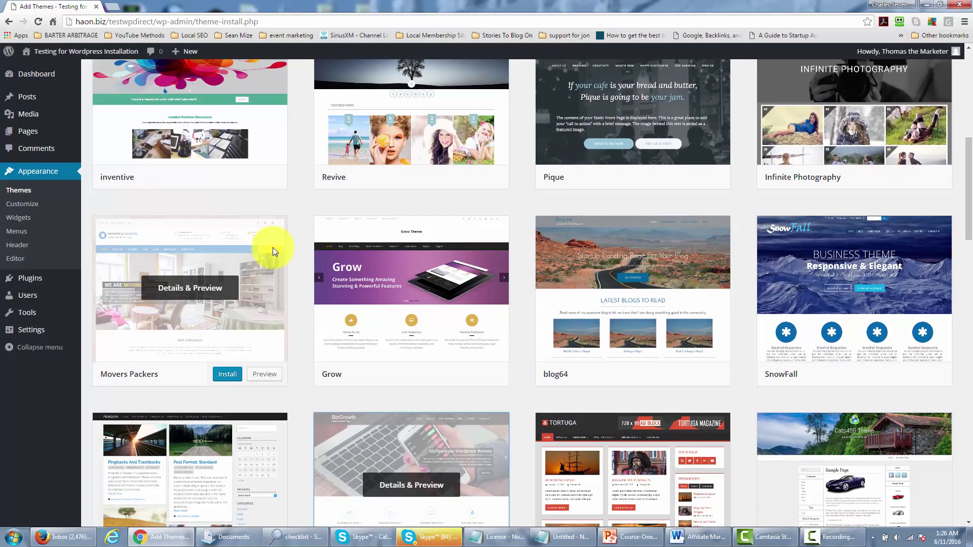
{"action": "scroll", "coordinate": [273, 248], "scroll_direction": "down", "scroll_amount": 1}
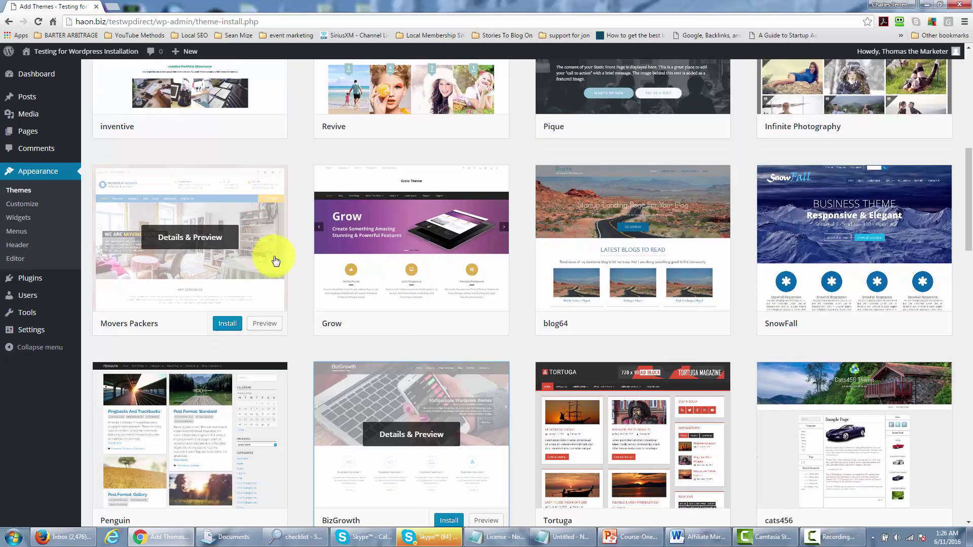
{"action": "left_click", "coordinate": [225, 324]}
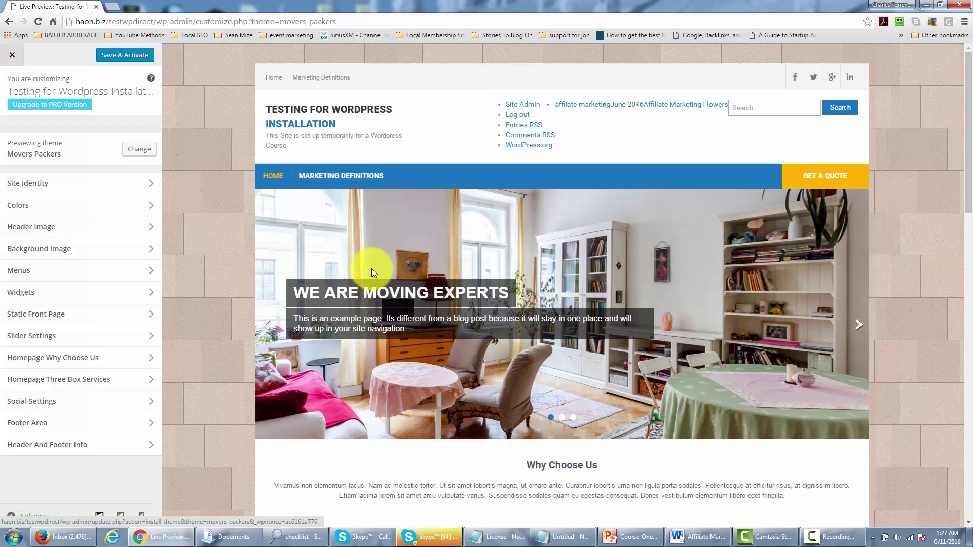
Step: Save and activate Movers Packers as the site's theme
{"action": "left_click", "coordinate": [117, 56]}
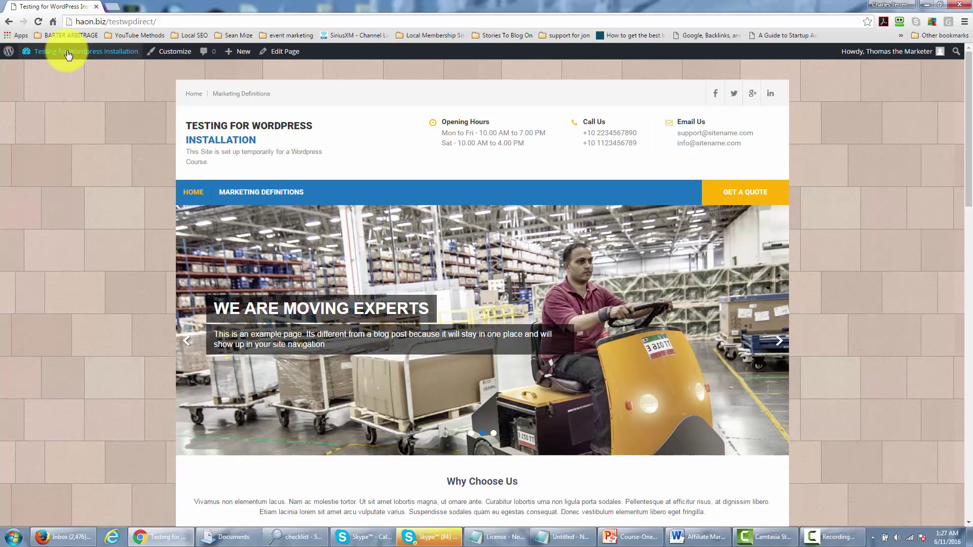
Step: Go to the Dashboard, then Appearance > Themes, showing Movers Packers active among three themes
{"action": "mouse_move", "coordinate": [68, 53]}
{"action": "left_click", "coordinate": [51, 71]}
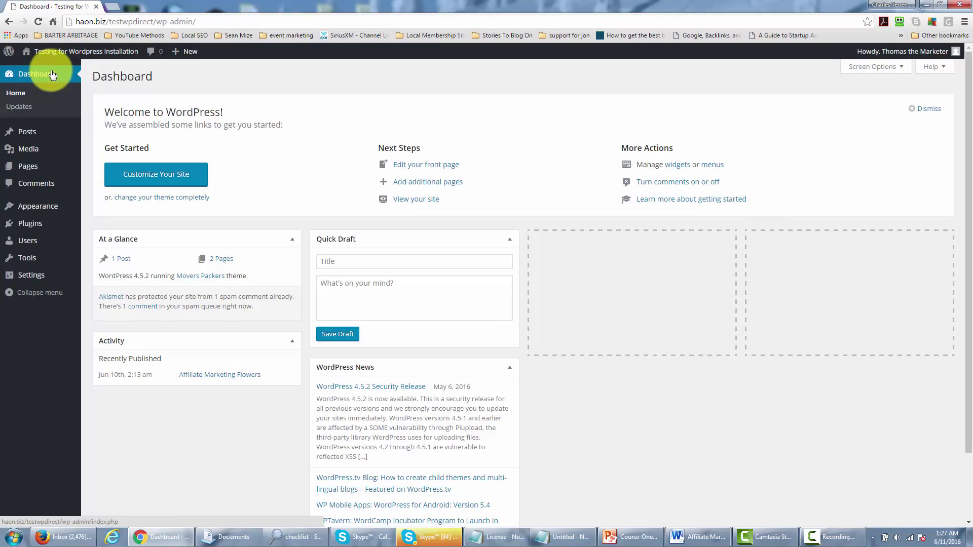
{"action": "mouse_move", "coordinate": [43, 213]}
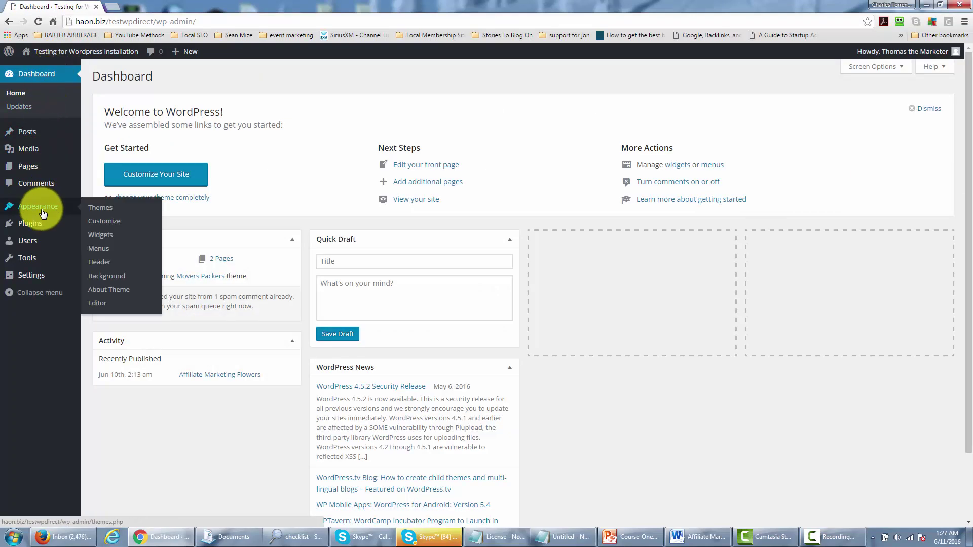
{"action": "left_click", "coordinate": [99, 210]}
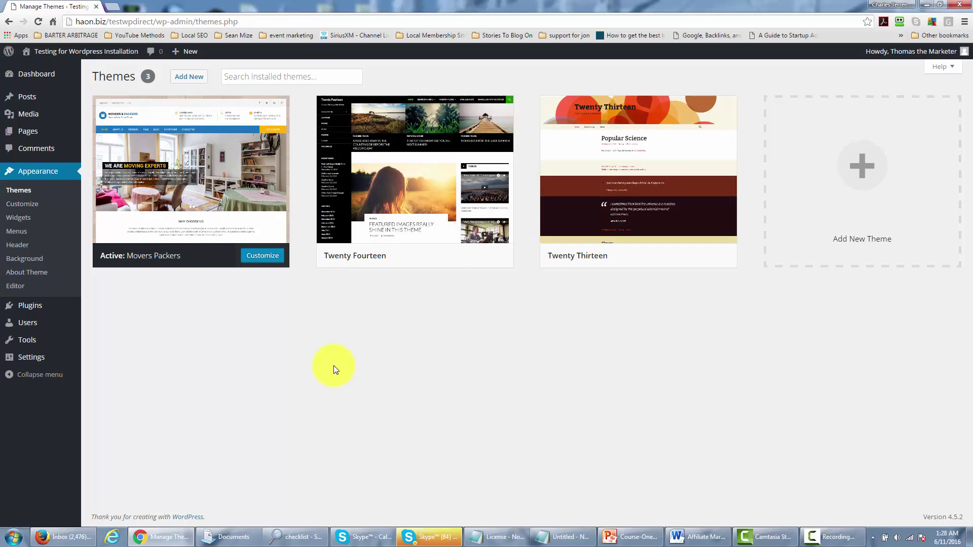
Step: Launch the Customizer from the active Movers Packers theme card
{"action": "left_click", "coordinate": [261, 260]}
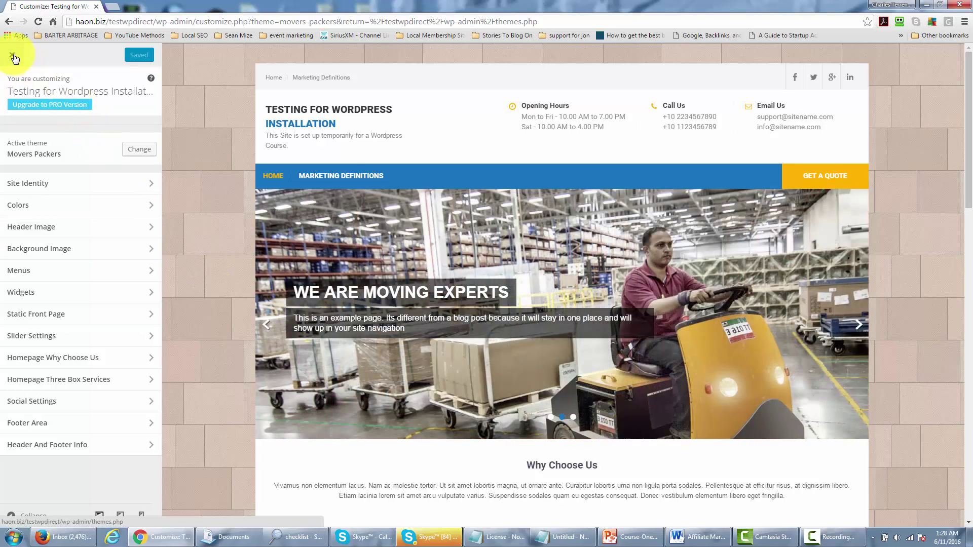
Step: Exit the Customizer back to the Themes page
{"action": "left_click", "coordinate": [14, 55]}
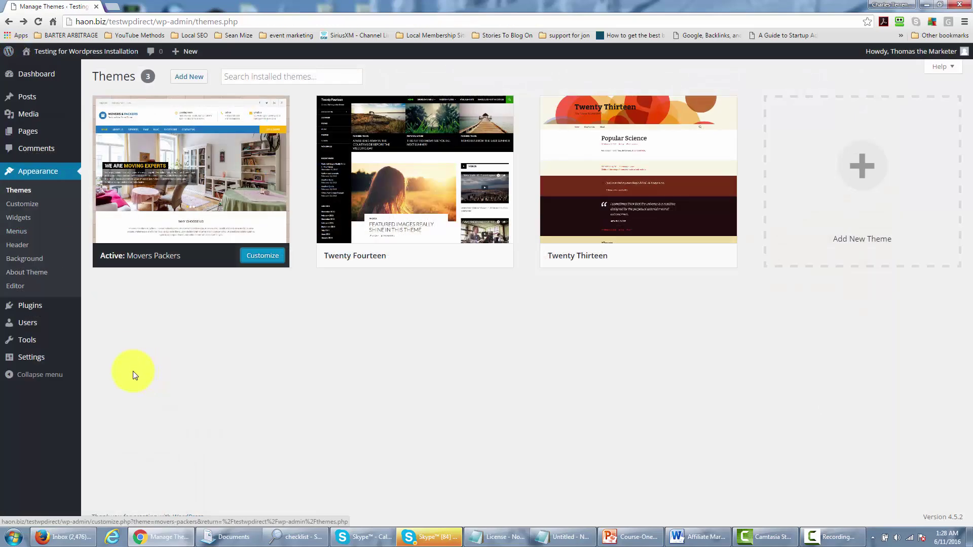